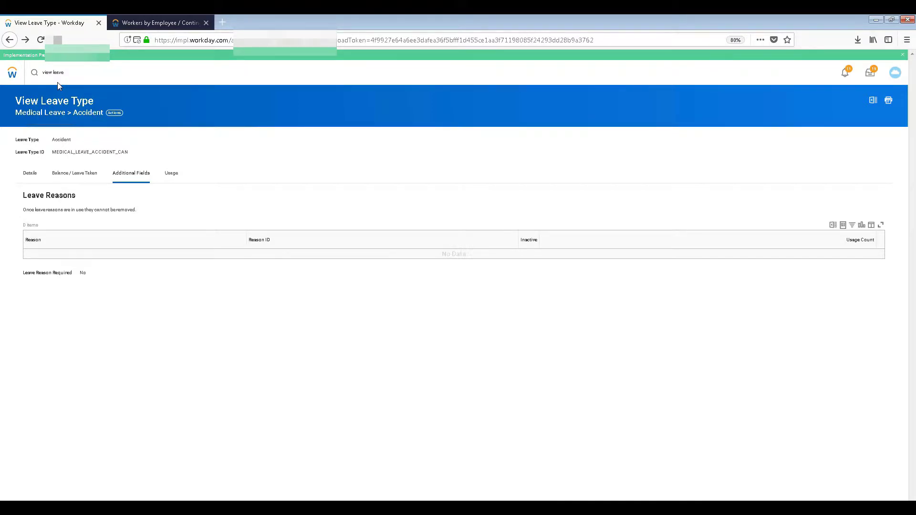
Search 'create leave' and launch the Create Leave Type task
drag(76, 76, 1, 71)
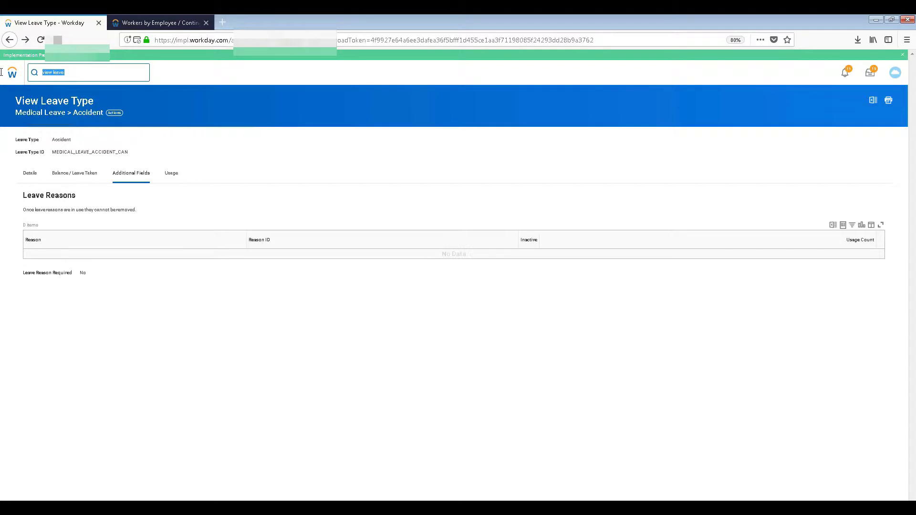
text(create leave)
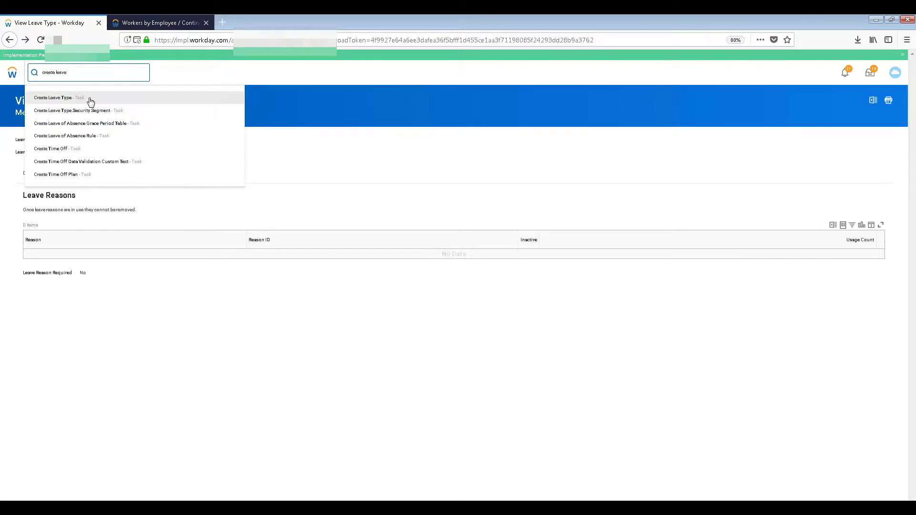
click(90, 102)
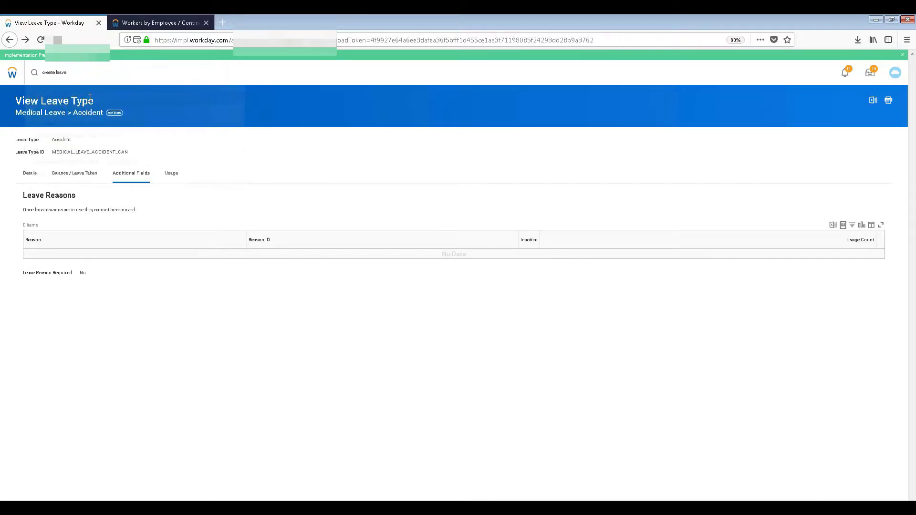
click(88, 129)
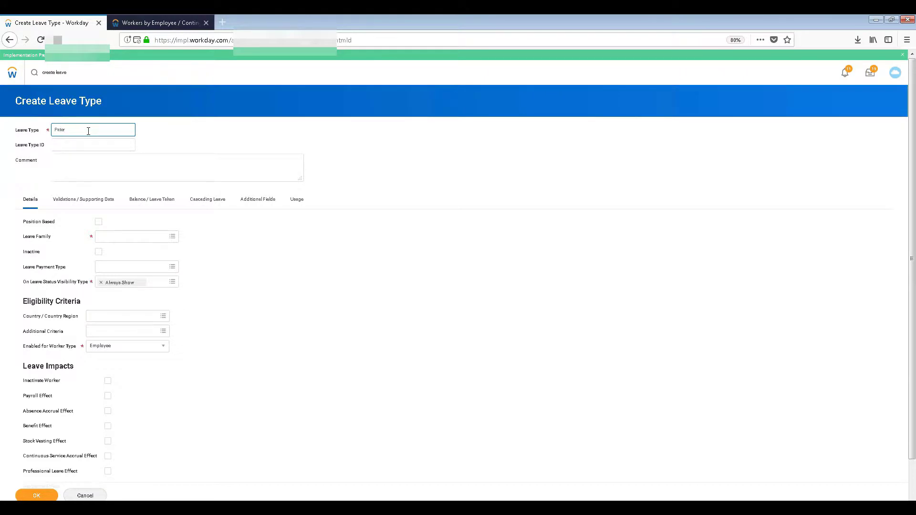
Name the leave type Paternity_Leave and reuse that name for the ID Paternity_Leave_US
text(ity_Leave)
double_click(88, 132)
key(ctrl+c)
key(Tab)
key(ctrl+v)
click(125, 239)
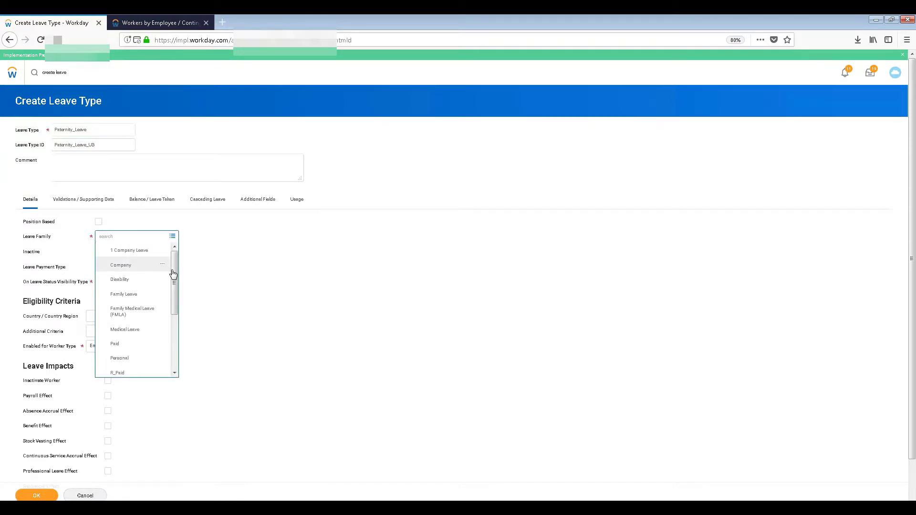
Set Leave Family to Family Leave and reselect Always Show for On Leave Status Visibility
drag(173, 273, 171, 287)
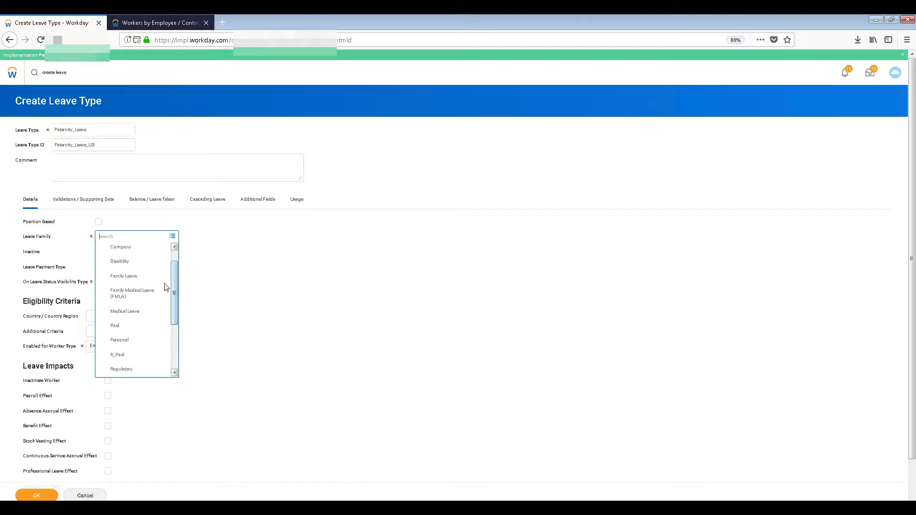
click(131, 277)
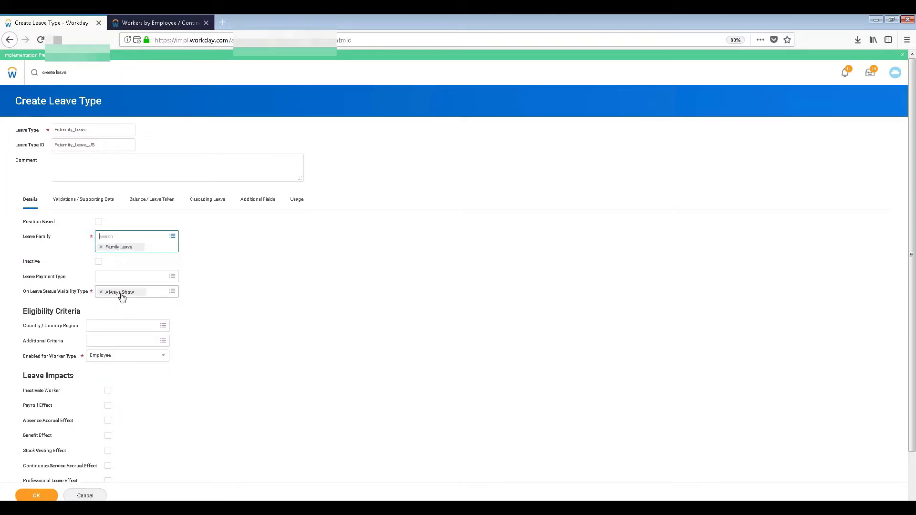
click(156, 294)
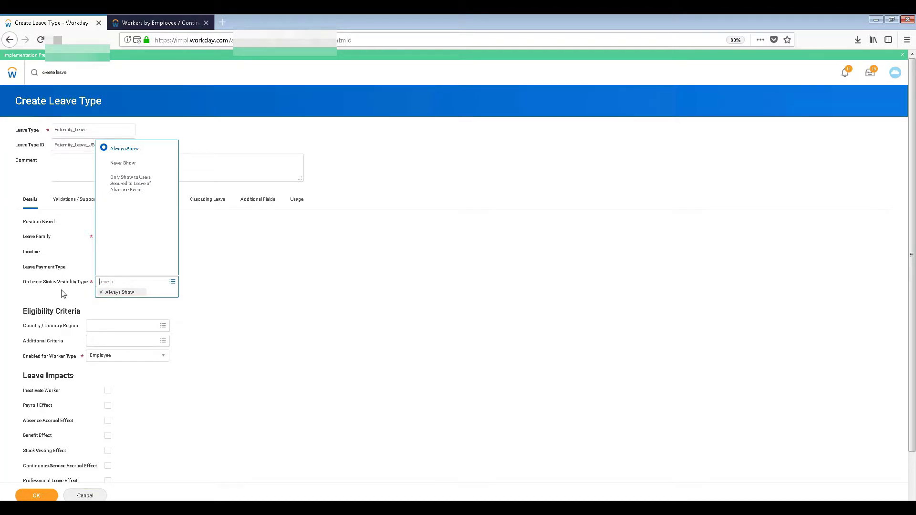
click(100, 292)
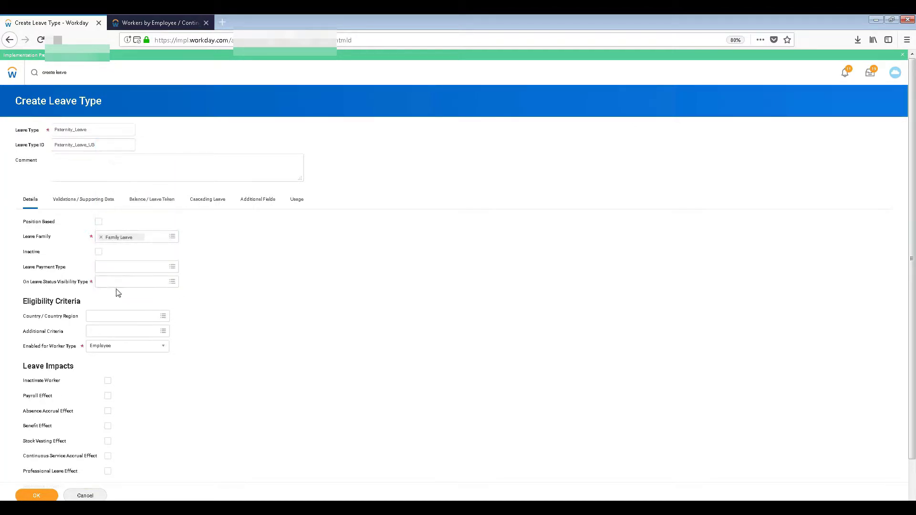
click(121, 282)
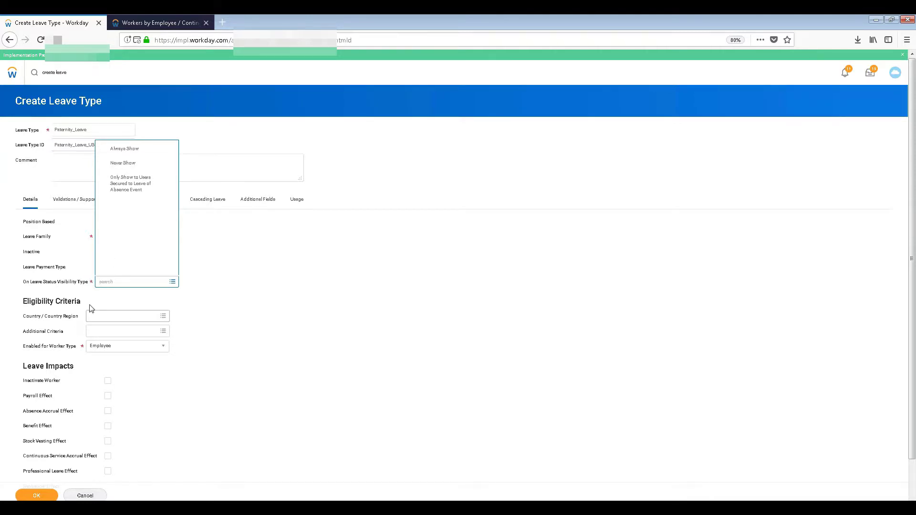
click(125, 149)
Keep Always Show visibility and leave Leave Payment Type empty after browsing the France options
click(243, 340)
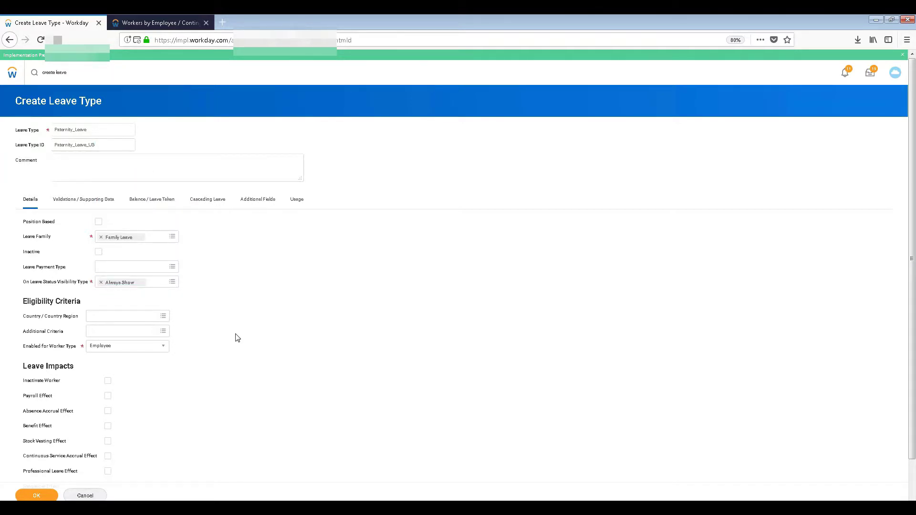
click(172, 268)
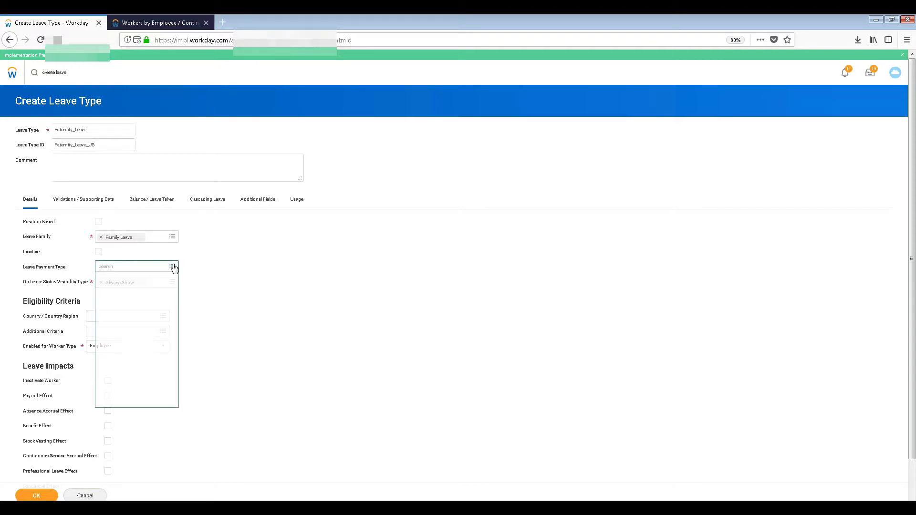
click(164, 282)
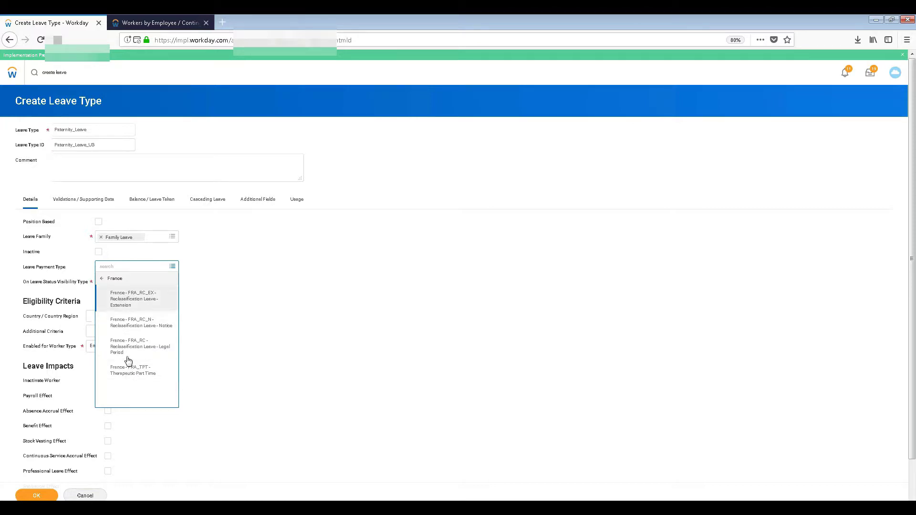
click(75, 267)
click(139, 266)
click(278, 282)
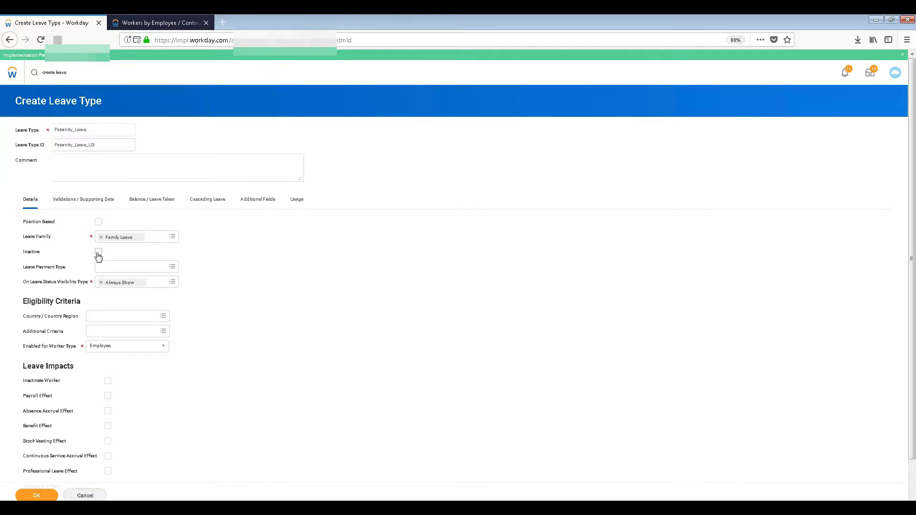
scroll(296, 253, down, 2)
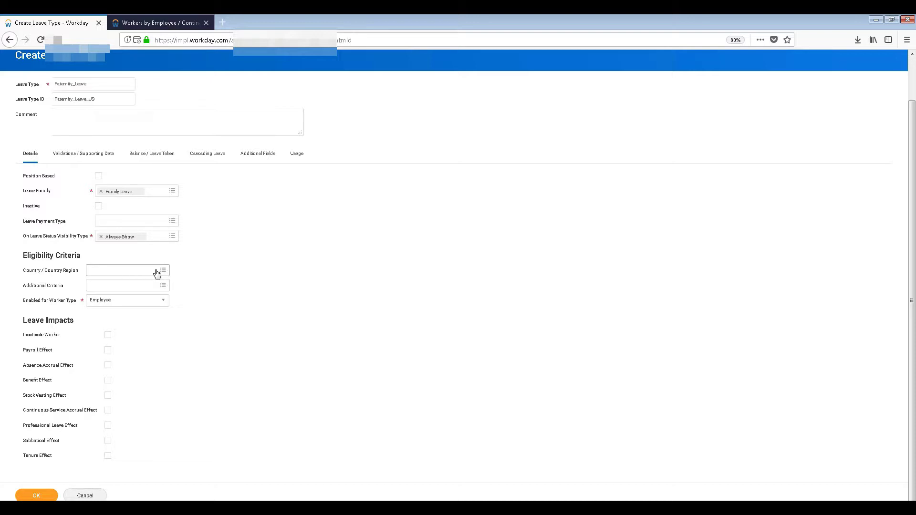
Keep Employee as the Enabled for Worker Type, then view Validations / Supporting Data
click(161, 303)
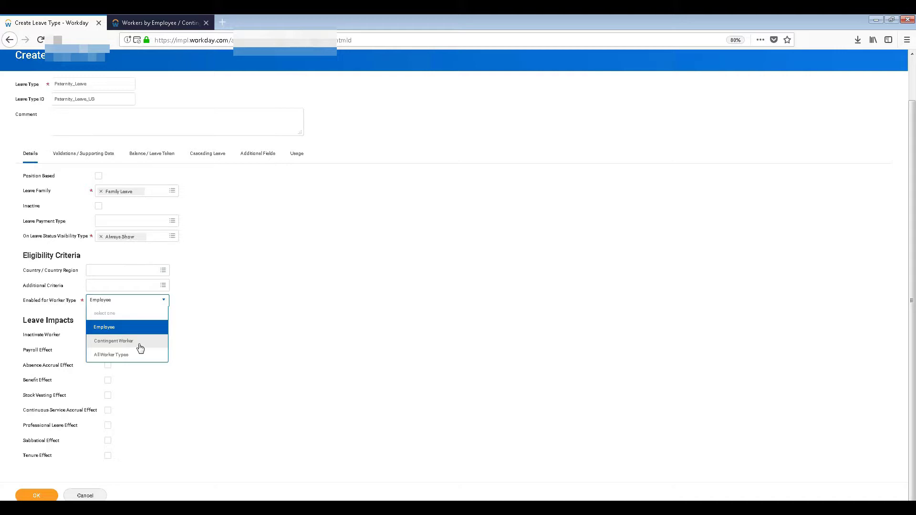
click(196, 333)
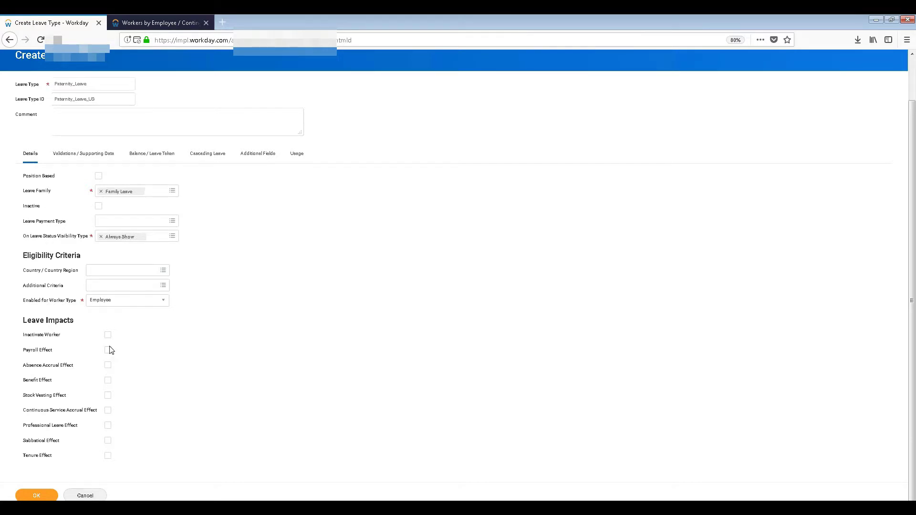
click(102, 155)
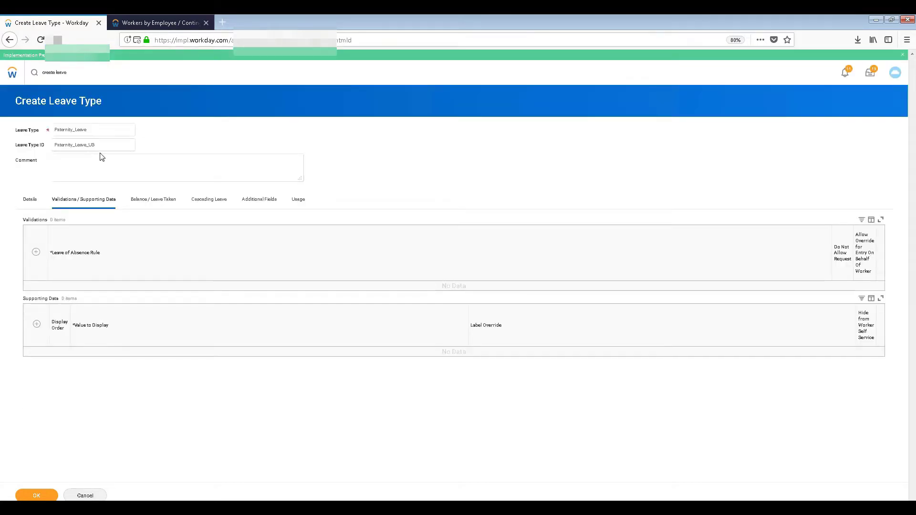
Set balance unit to Days, calendar display Do Not Show Balance, and Days to Include Weekdays (Mon - Fri)
click(163, 200)
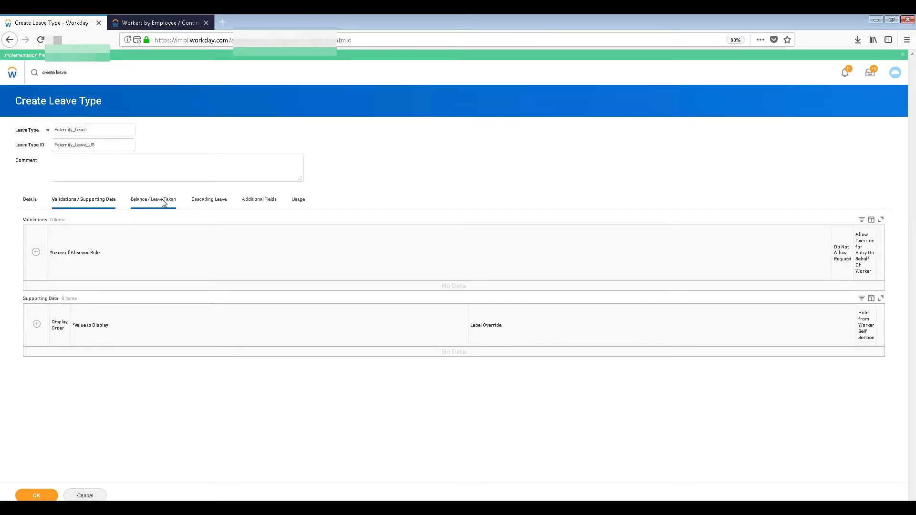
click(244, 202)
click(206, 205)
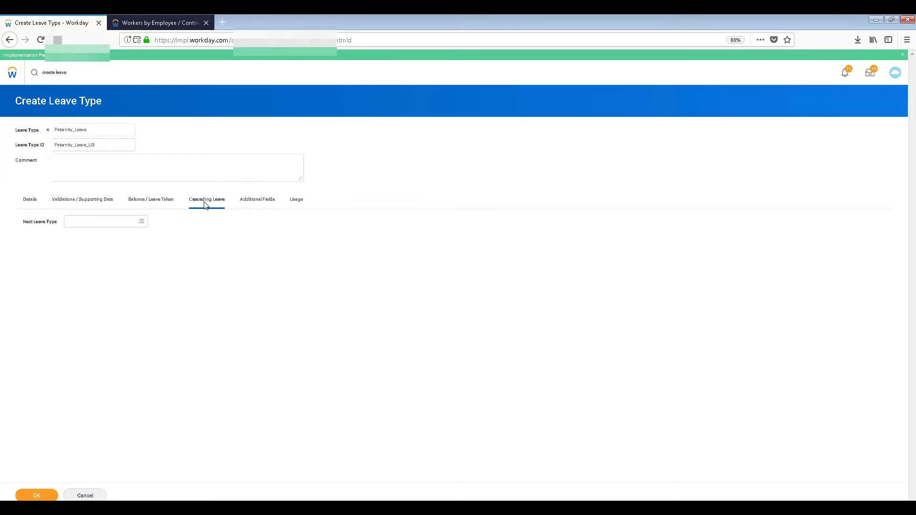
click(140, 200)
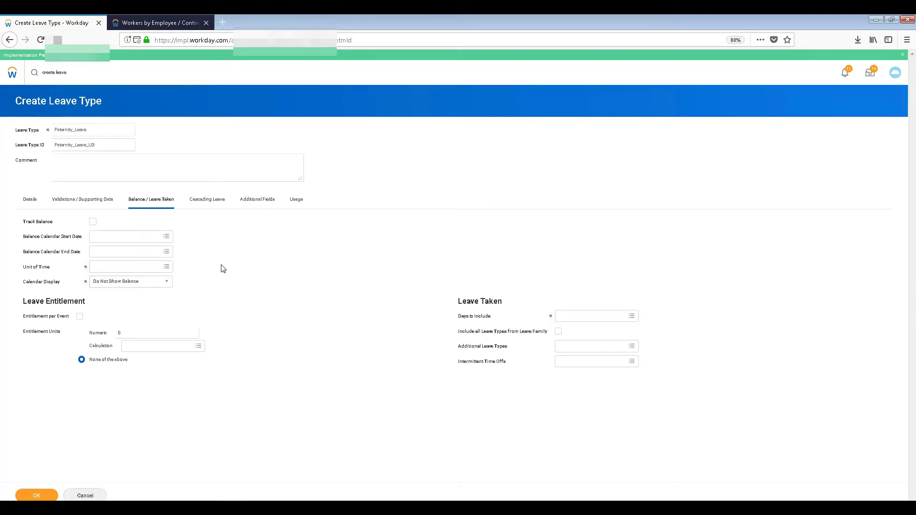
click(166, 267)
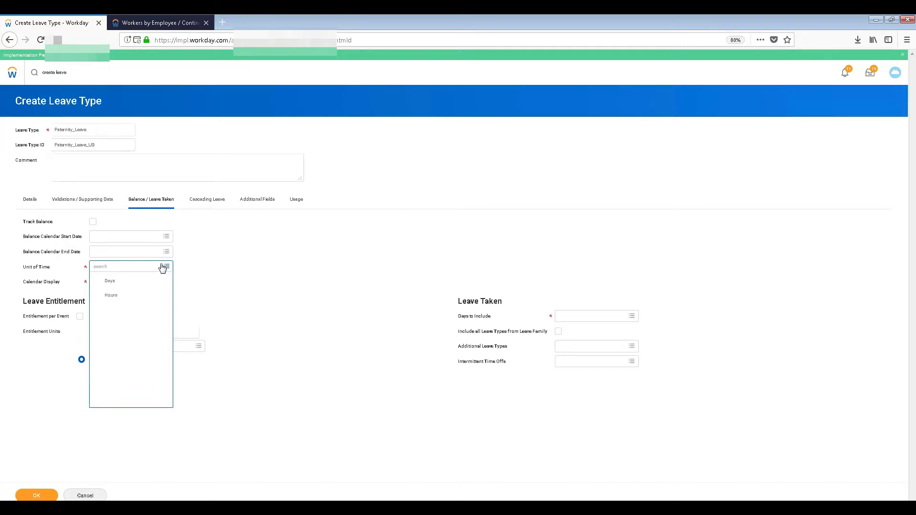
click(126, 282)
click(138, 295)
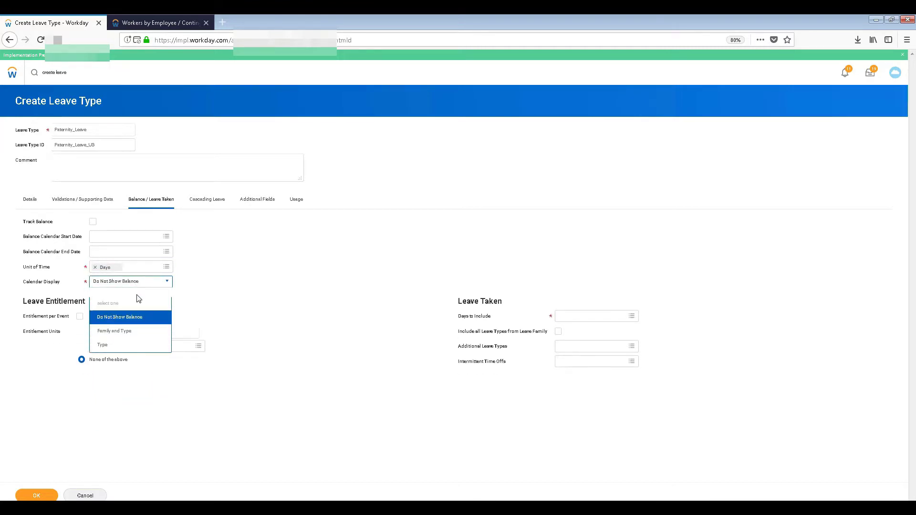
click(139, 325)
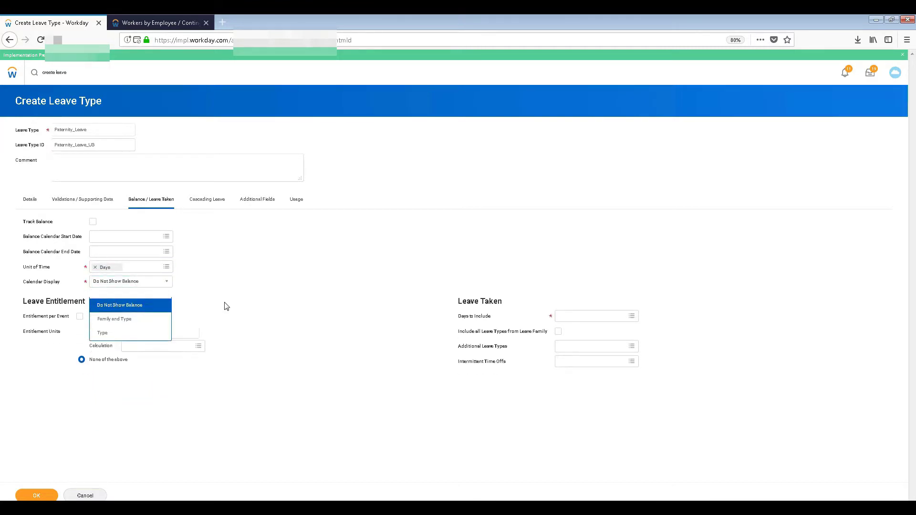
click(583, 317)
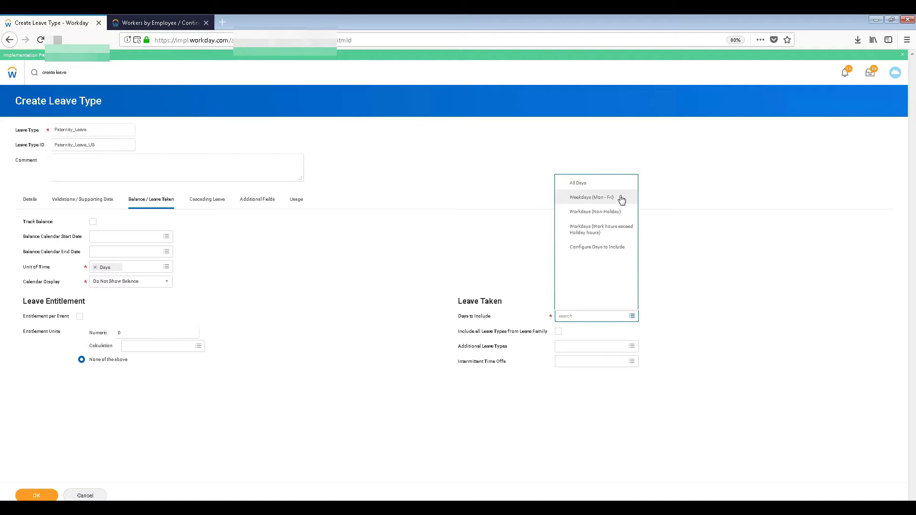
click(622, 199)
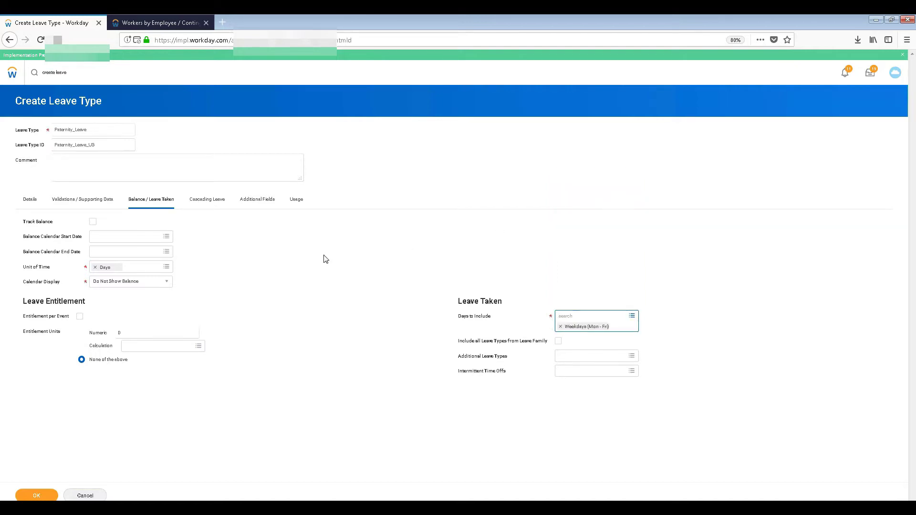
click(299, 206)
Review the Additional Fields and Cascading Leave settings, leaving Next Leave Type empty
click(265, 199)
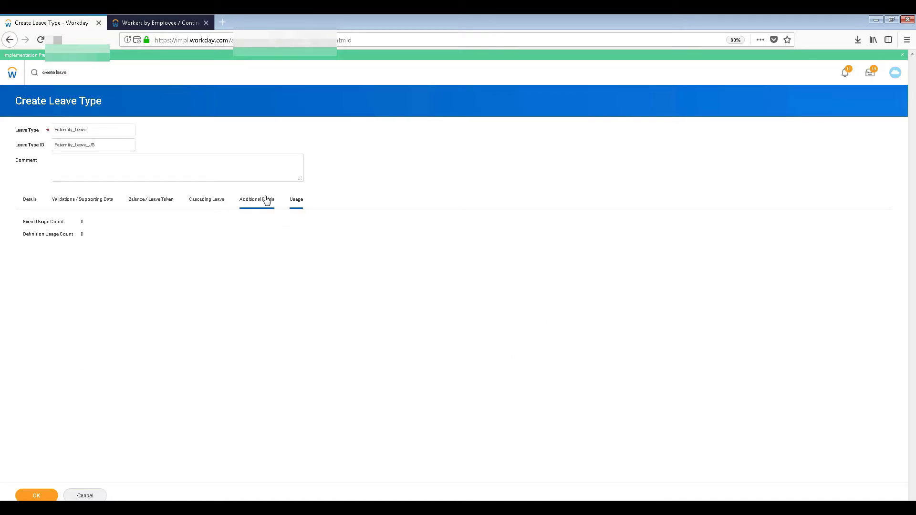
click(207, 201)
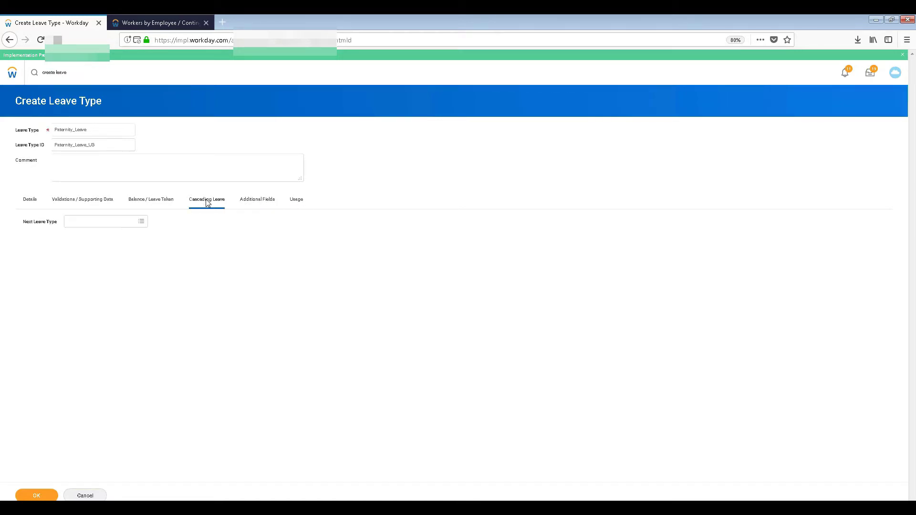
click(125, 224)
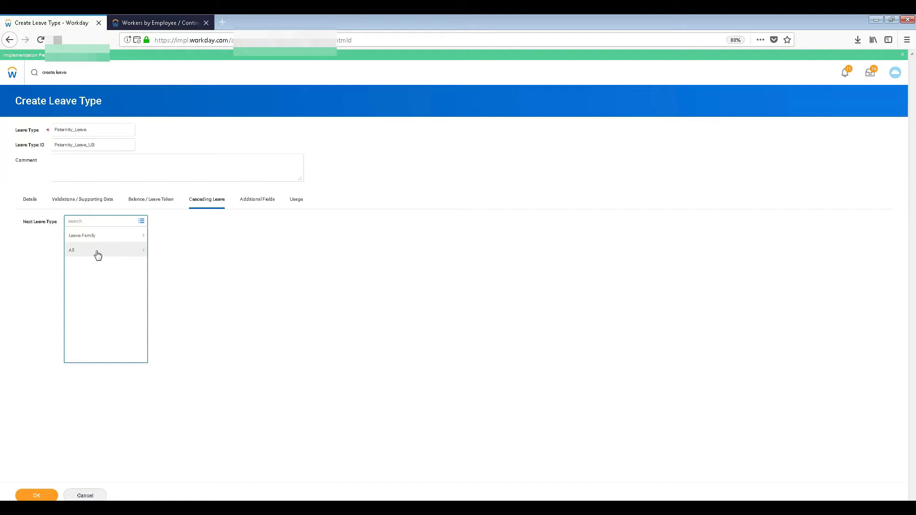
click(181, 258)
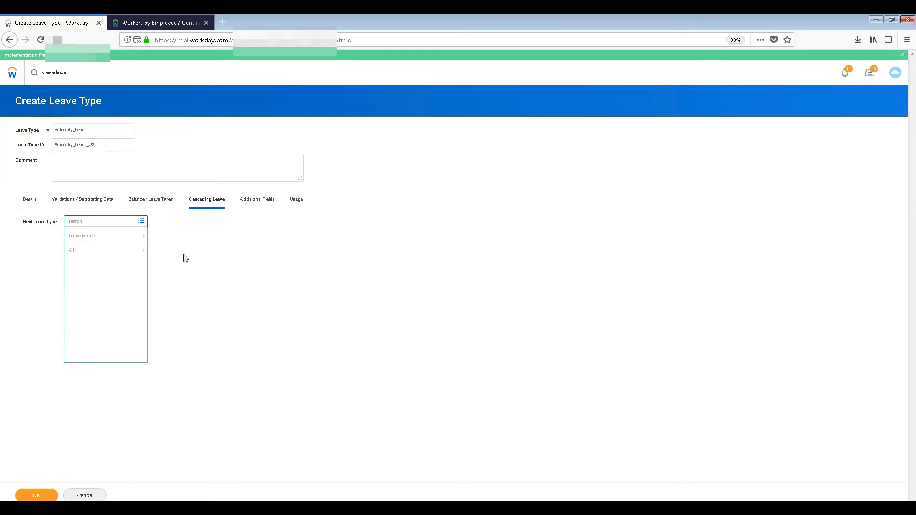
click(154, 205)
click(213, 203)
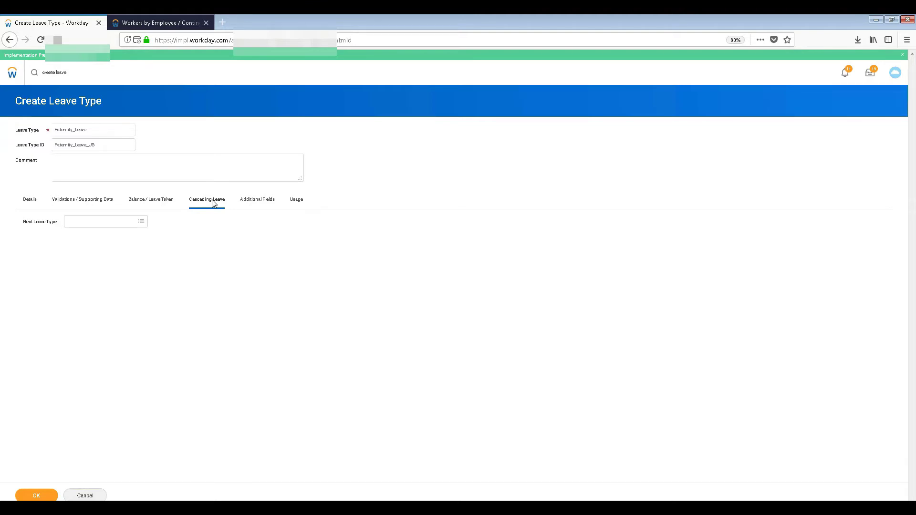
Add an empty validation row without a rule, then submit the Paternity_Leave leave type
click(170, 201)
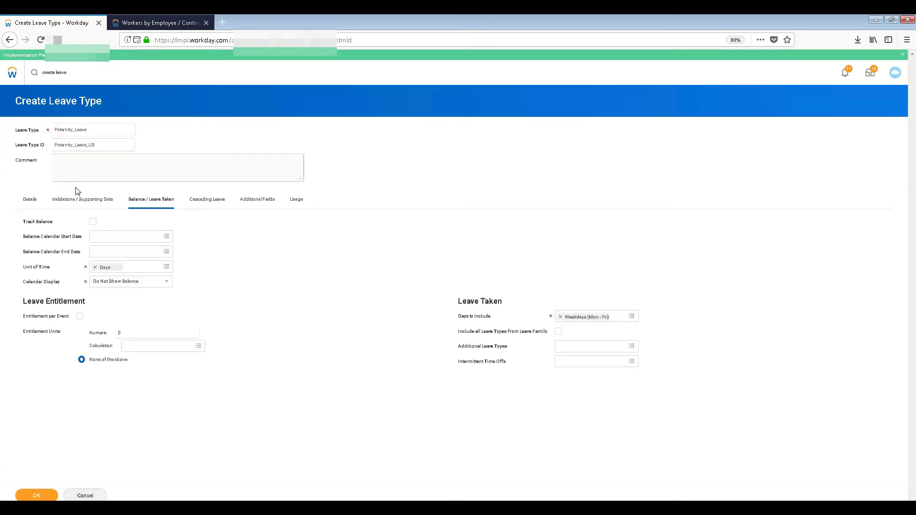
click(80, 200)
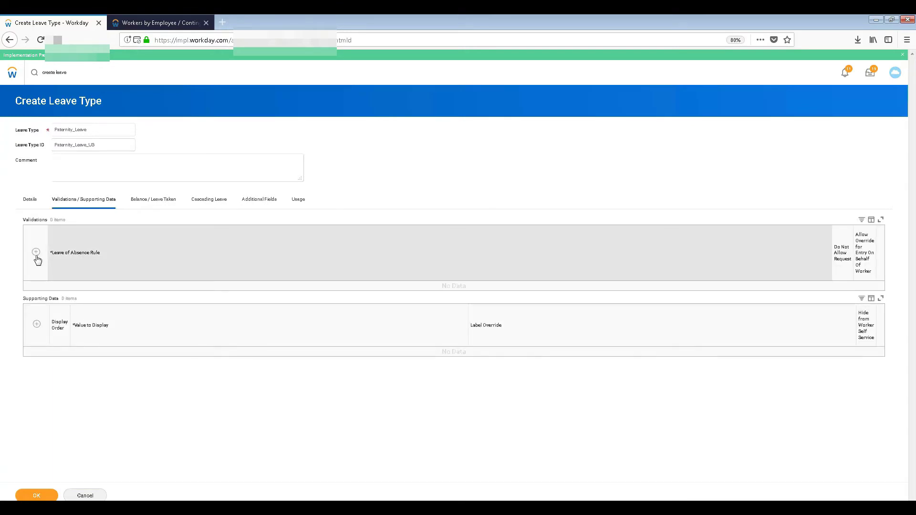
click(35, 252)
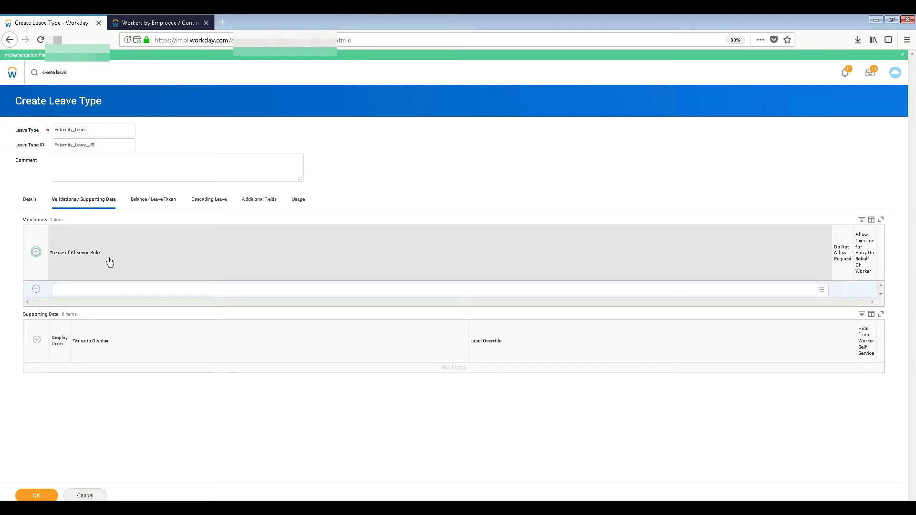
click(108, 262)
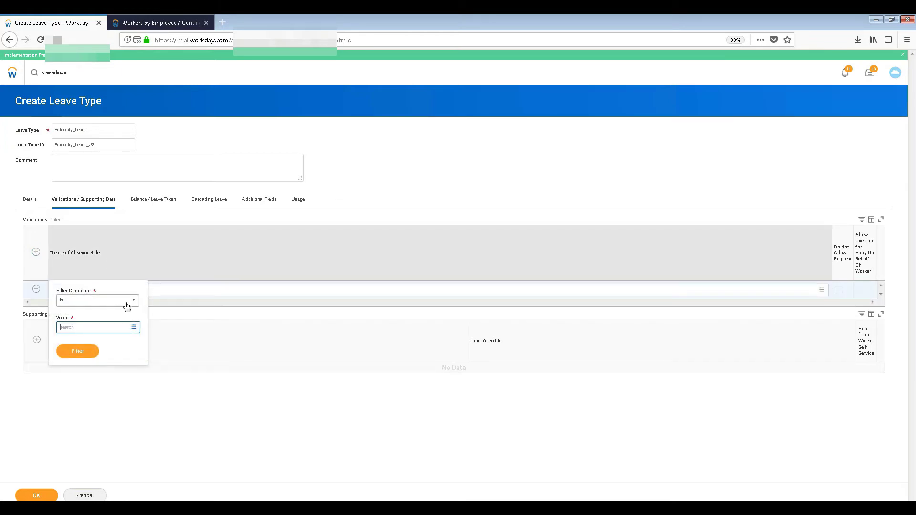
click(174, 291)
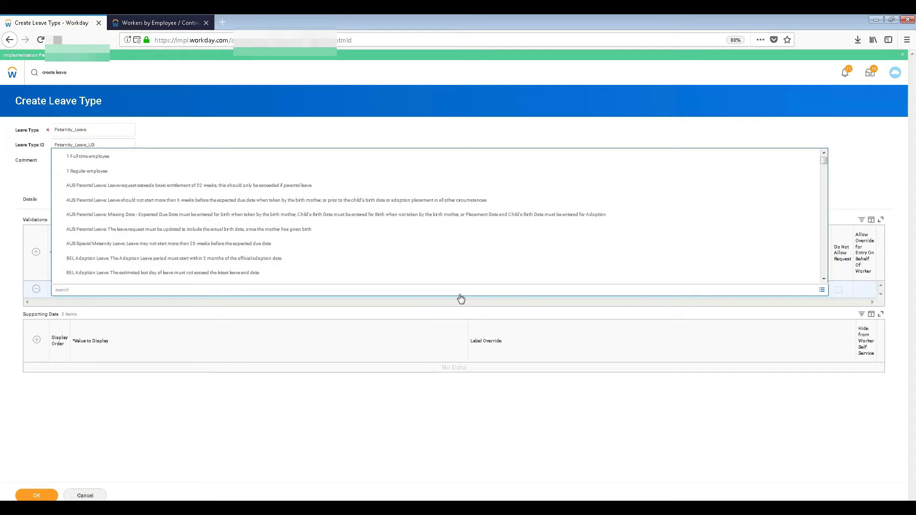
click(246, 403)
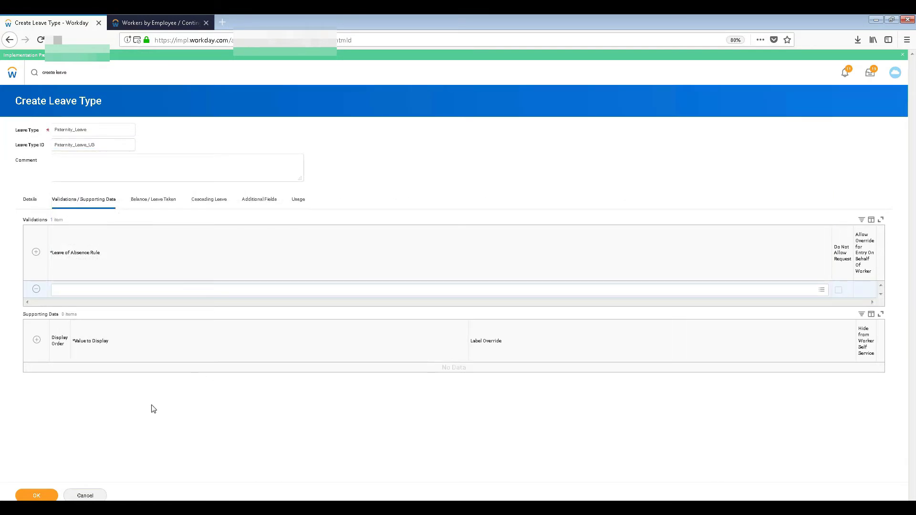
click(31, 200)
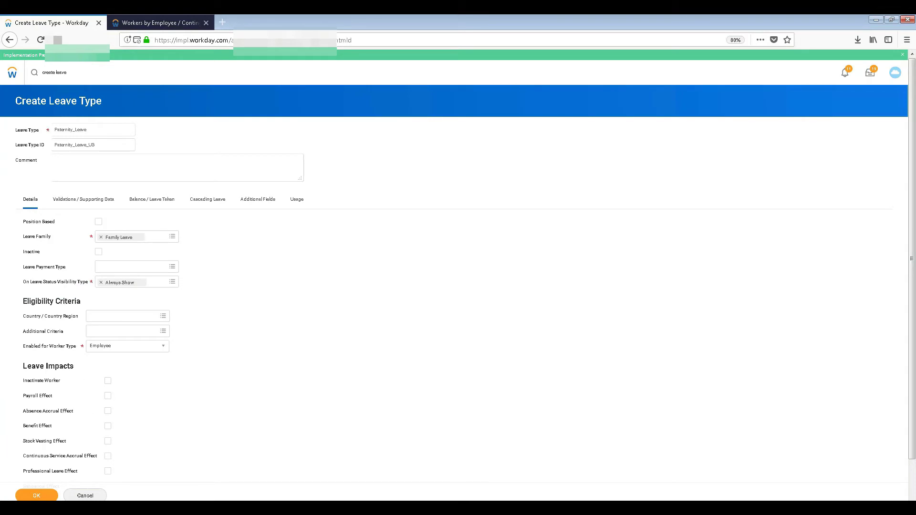
click(43, 497)
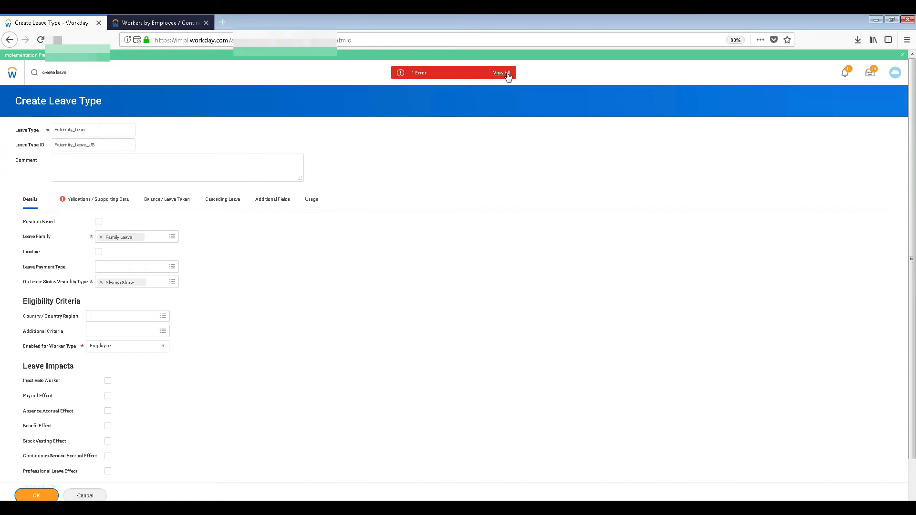
Check the error, delete the empty validation row, and resubmit the leave type
click(507, 74)
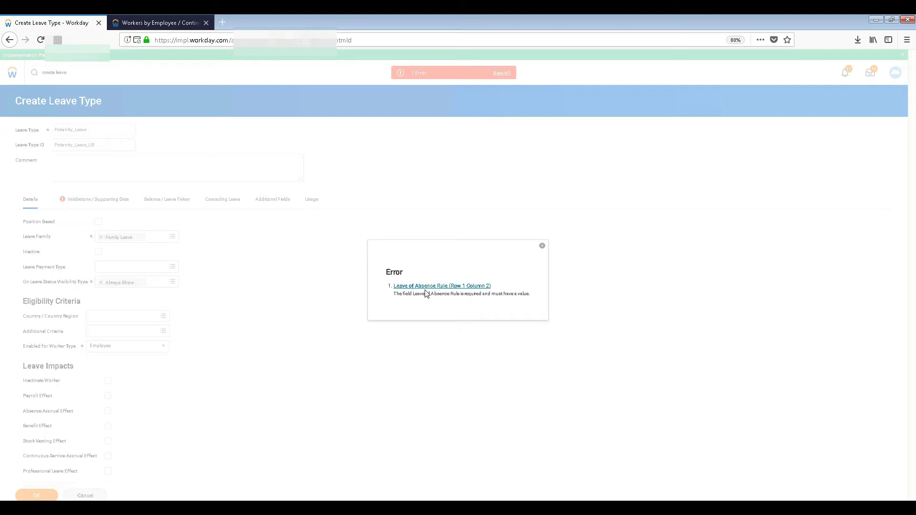
click(233, 312)
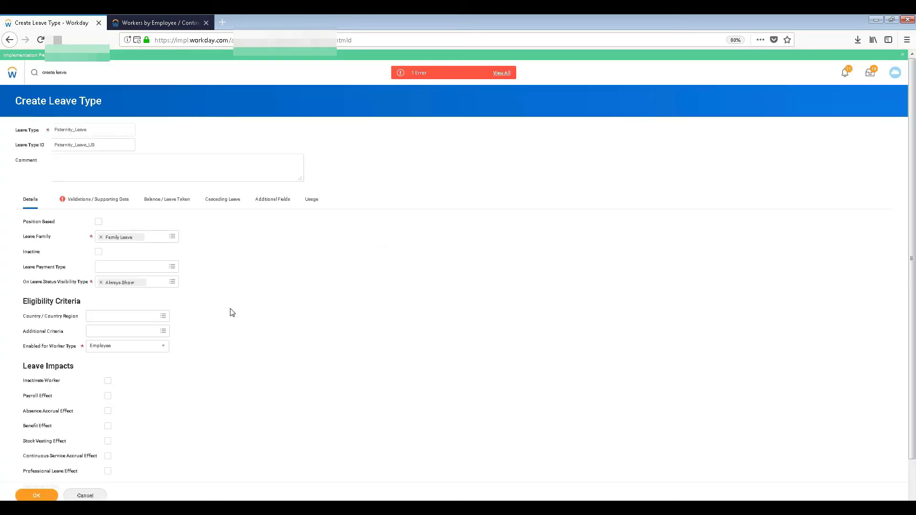
click(99, 200)
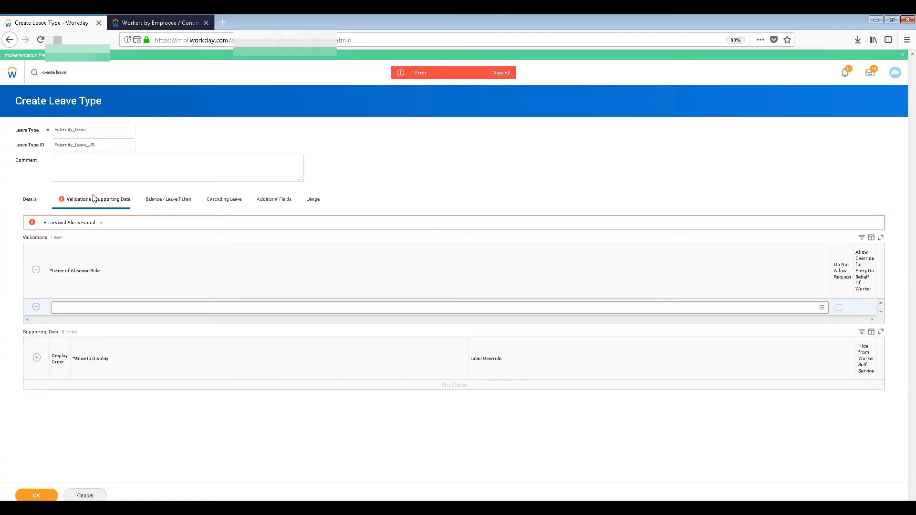
click(37, 310)
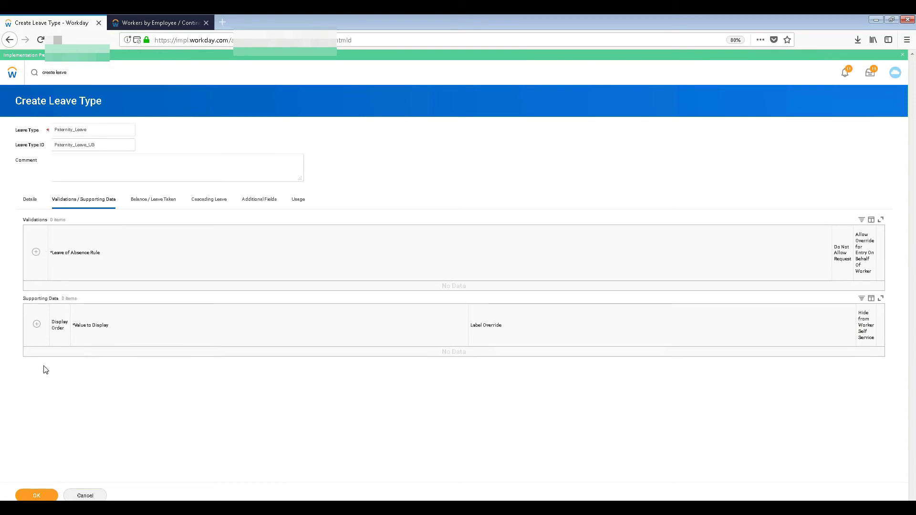
click(34, 497)
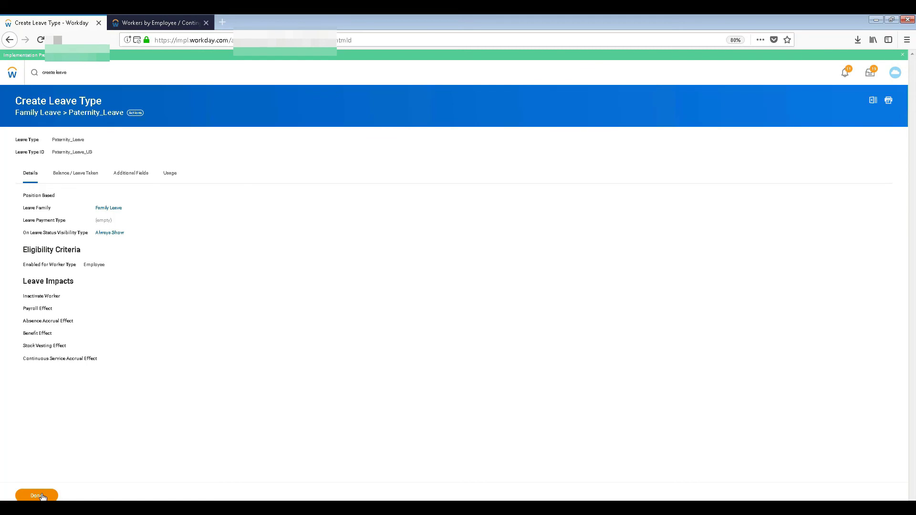
Confirm the completed Create Leave Type task with Done and return to the search bar
click(42, 497)
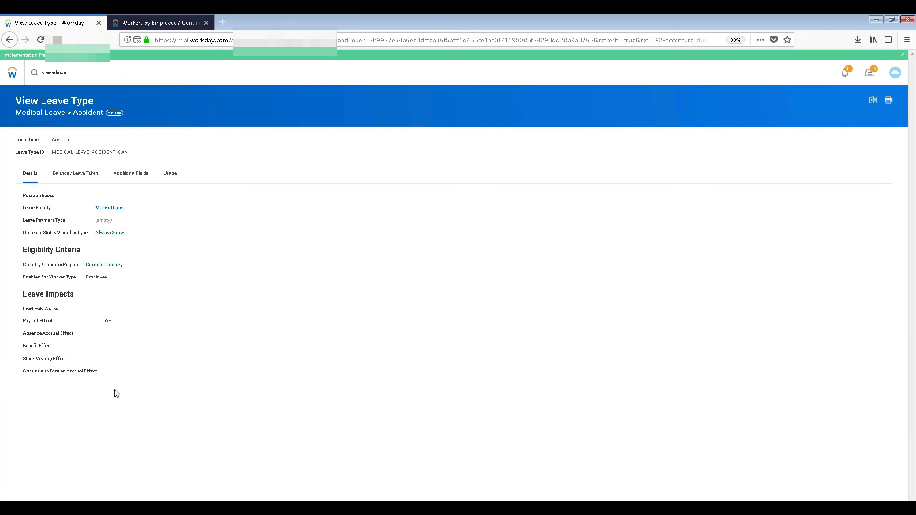
click(66, 73)
drag(78, 73, 2, 51)
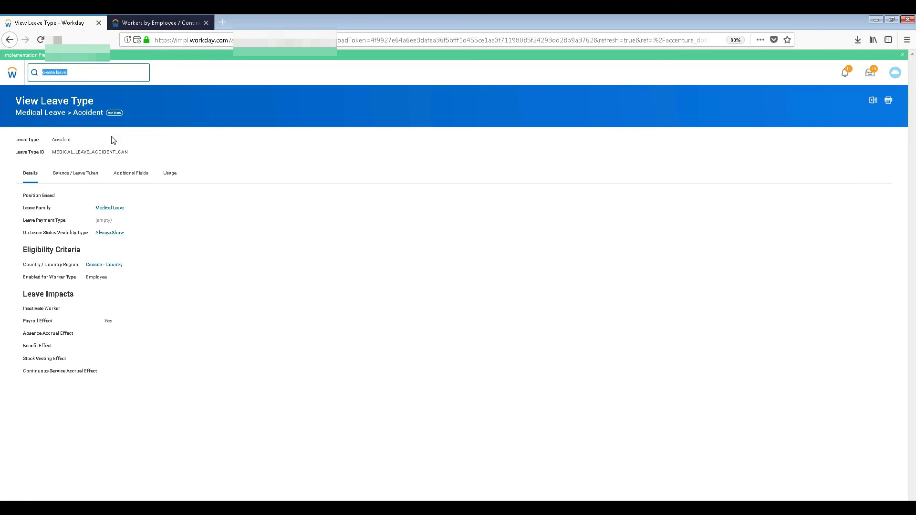
mouse_move(529, 14)
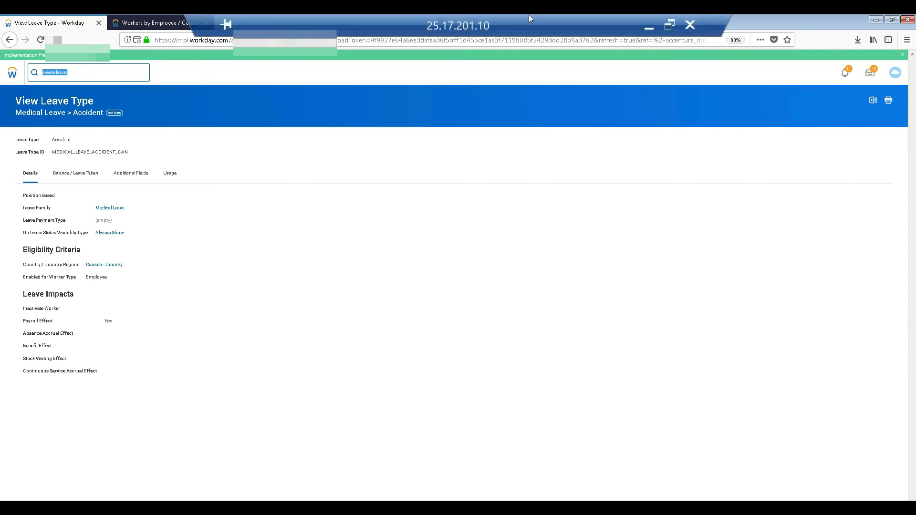